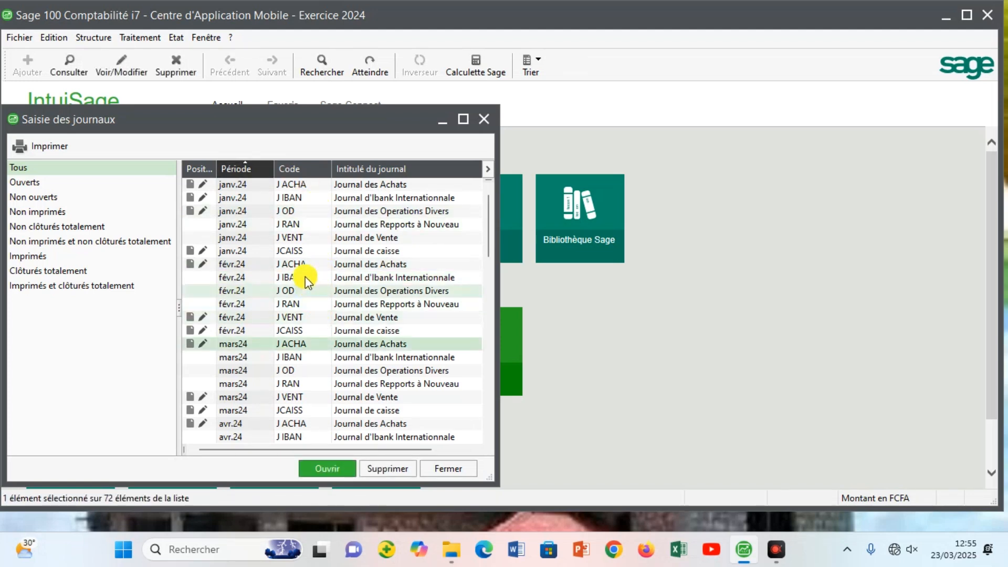
# - Open the cash journal (JCAISS) for the May 2024 period
pyautogui.click(293, 199)
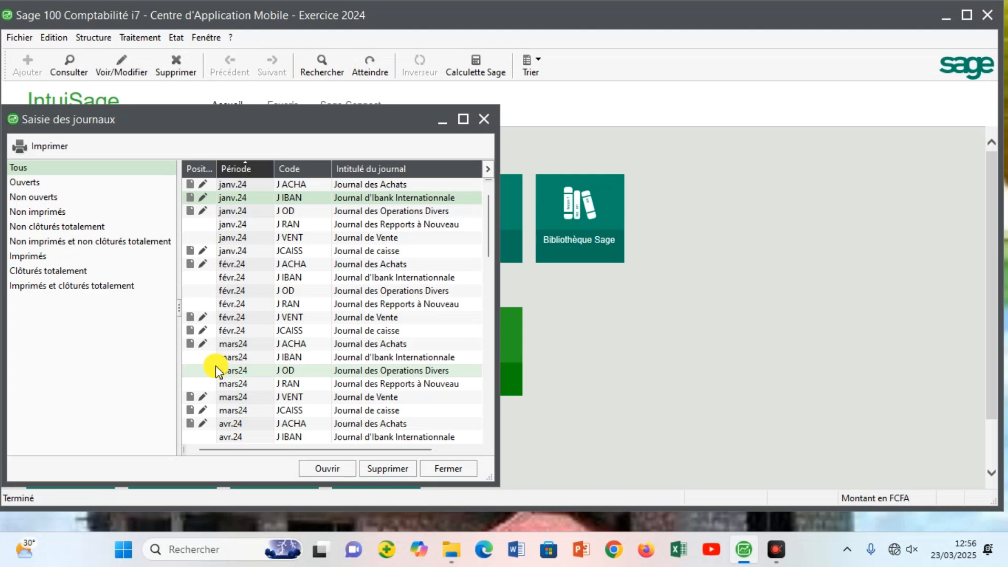
pyautogui.scroll(-5, 218, 370)
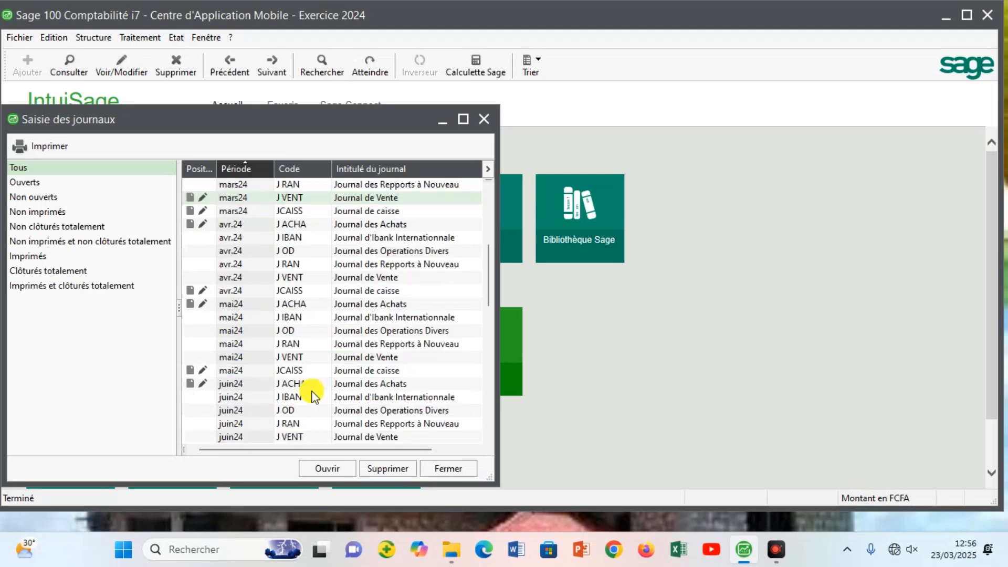
pyautogui.click(284, 371)
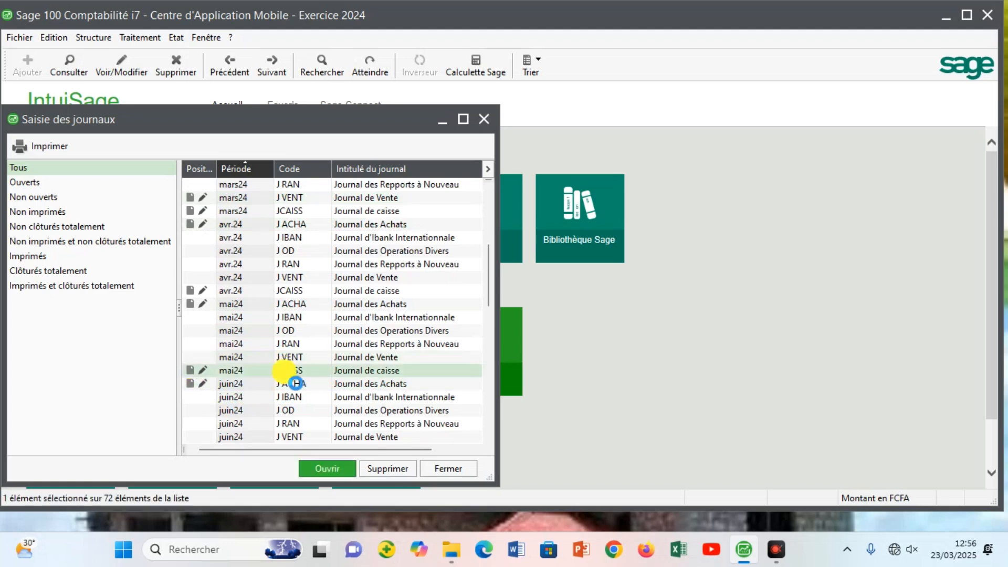
pyautogui.doubleClick(285, 371)
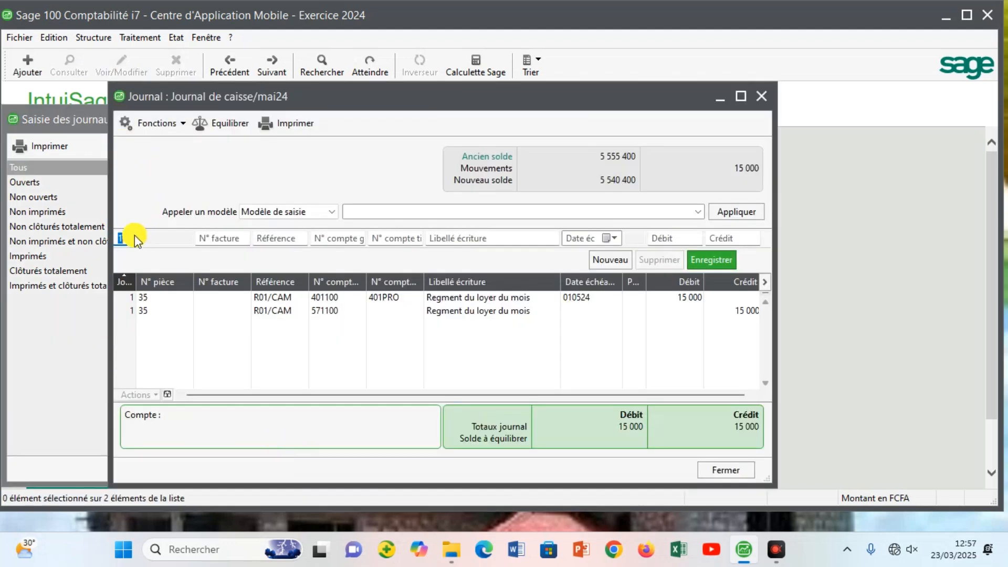
# - Start a new cash journal entry dated day 5 with invoice number CAM/24 and reference RETRAI/24
pyautogui.write('1')
pyautogui.press('BackSpace')
pyautogui.write('5')
pyautogui.press('Tab')
pyautogui.write('CAM/24')
pyautogui.press('Tab')
pyautogui.write('RE')
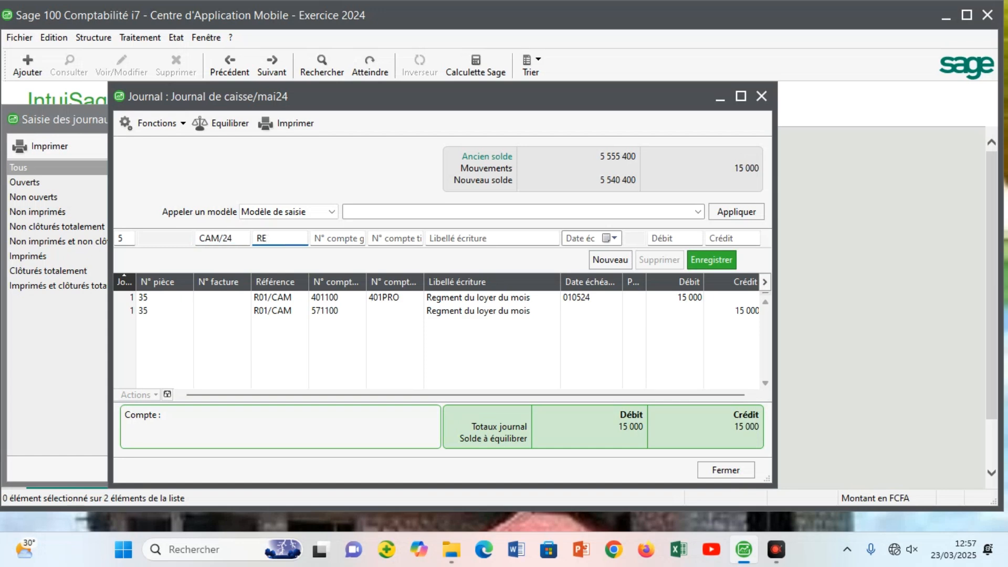
pyautogui.write('TRAI/24')
pyautogui.click(336, 240)
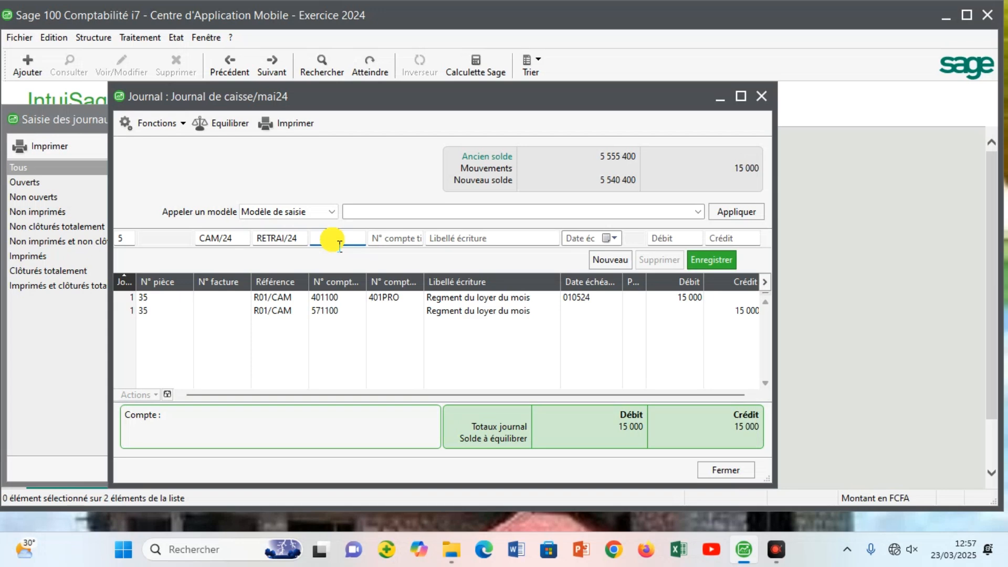
# - Record the line on general account 585000 with the label "Retrait dans la caisse" and a debit of 6000200
pyautogui.write('585')
pyautogui.press('Tab')
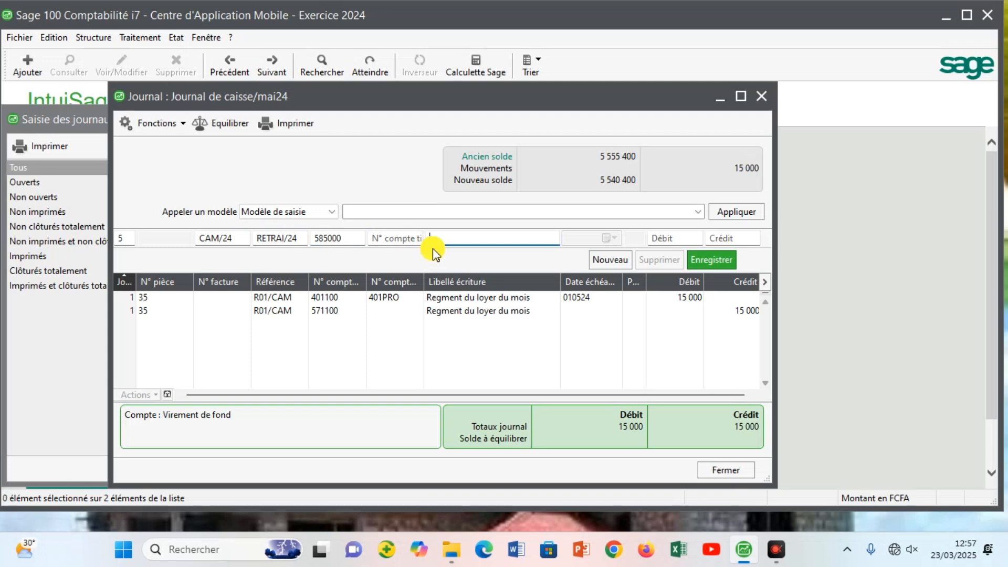
pyautogui.write('Retrait dans la caisse')
pyautogui.press('Tab')
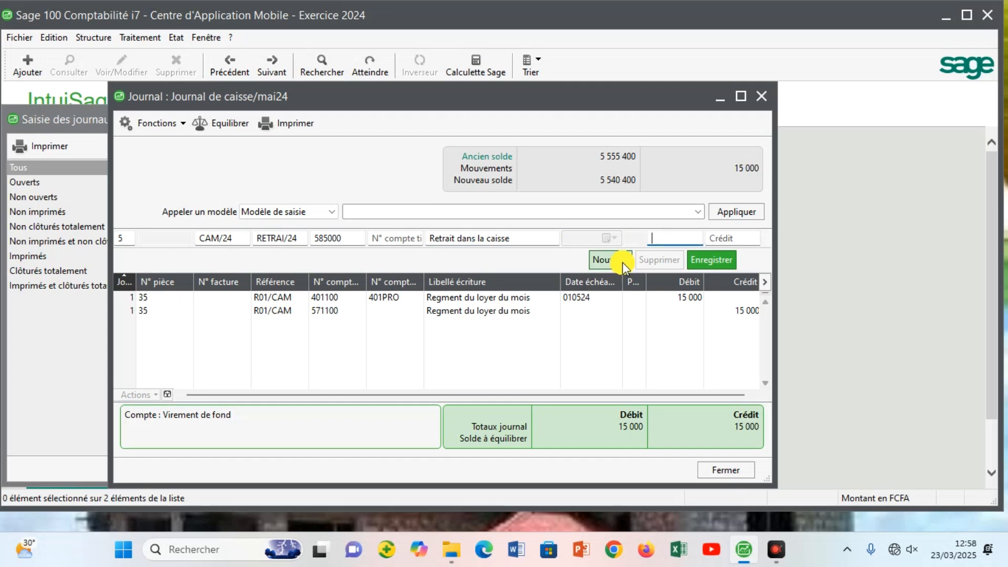
pyautogui.write('6000200')
pyautogui.press('Return')
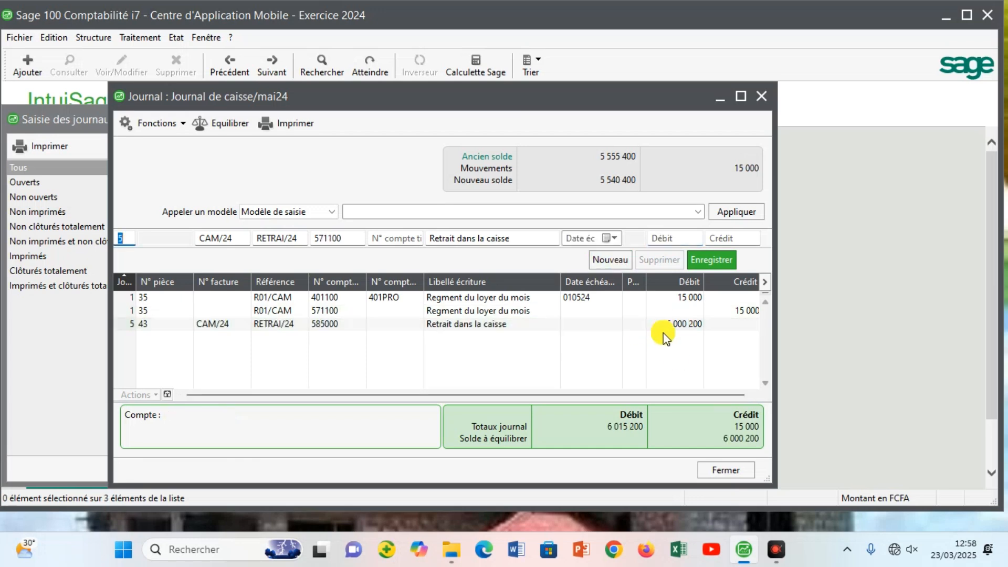
# - Record the counterpart line on account 571100 with a credit of 6000200, keeping the proposed label, and close the cash journal
pyautogui.press('Tab')
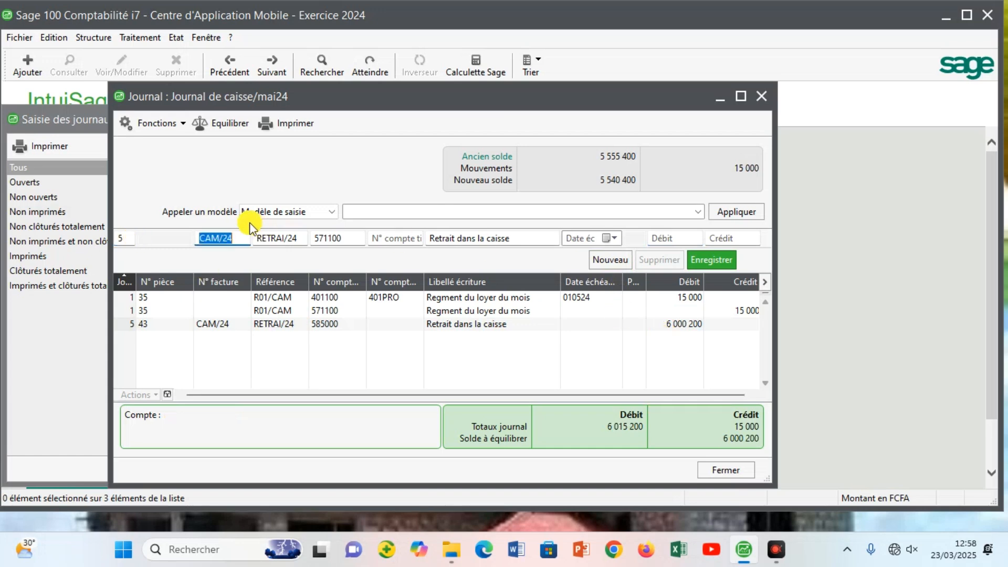
pyautogui.press('Tab')
pyautogui.press('Tab')
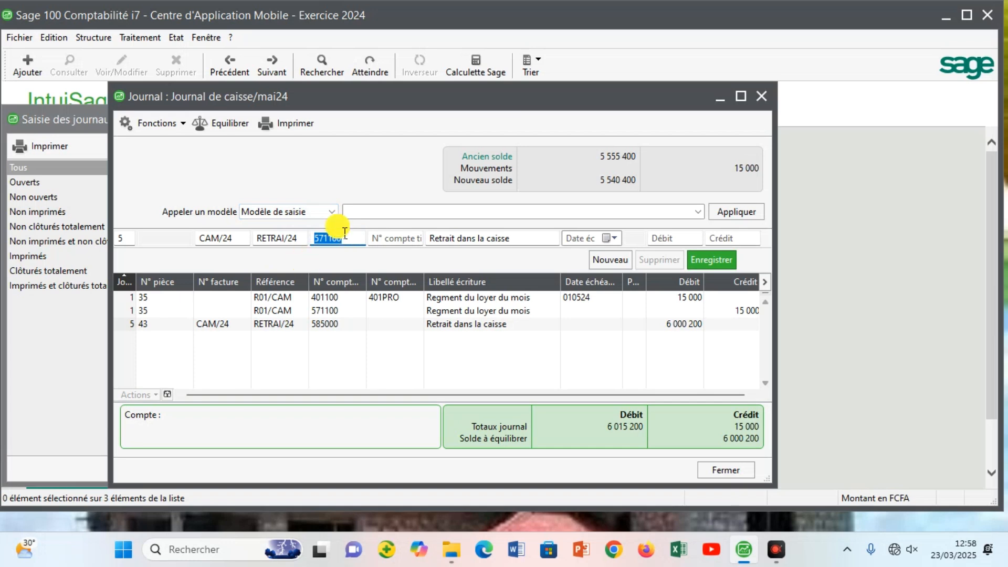
pyautogui.press('Tab')
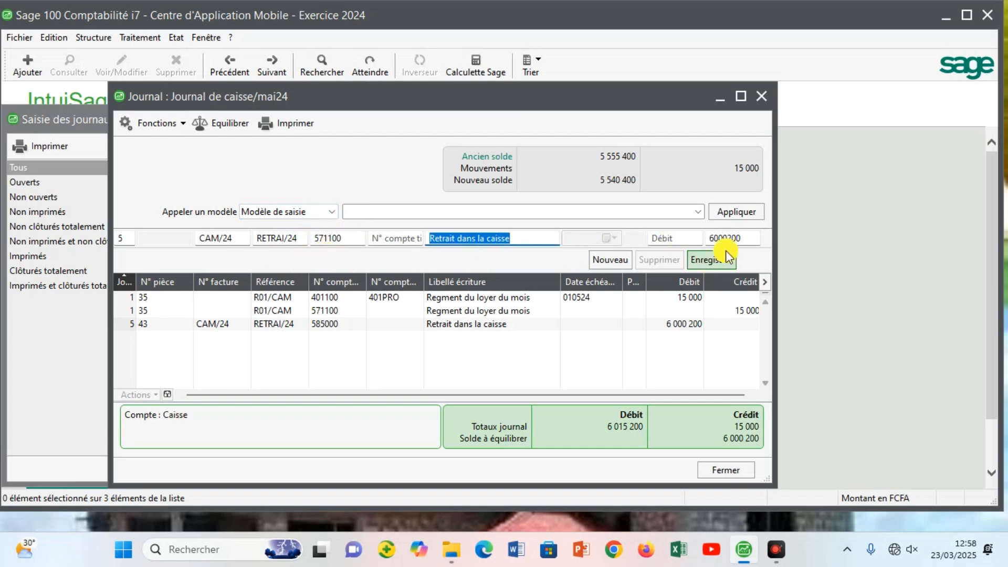
pyautogui.click(689, 253)
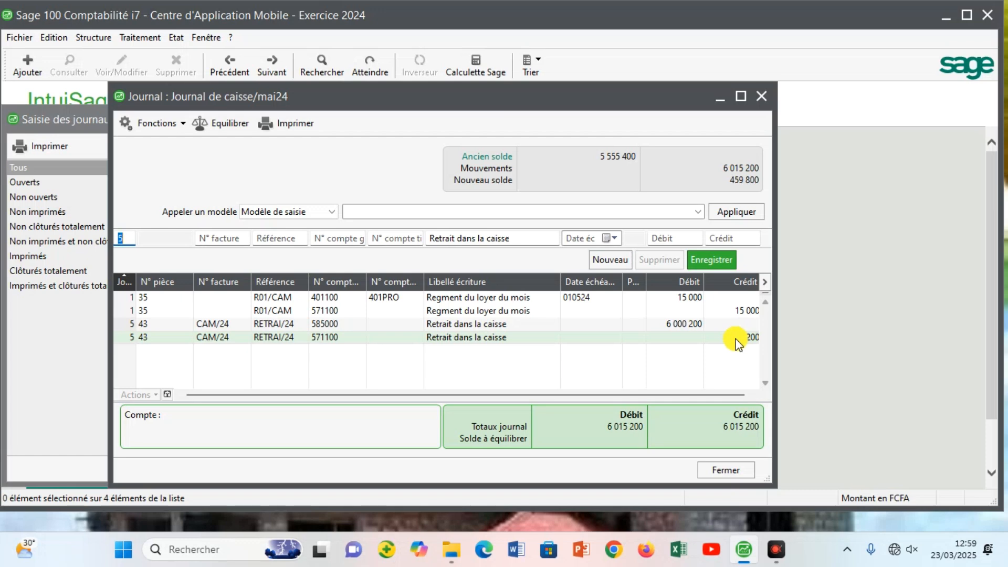
pyautogui.click(761, 98)
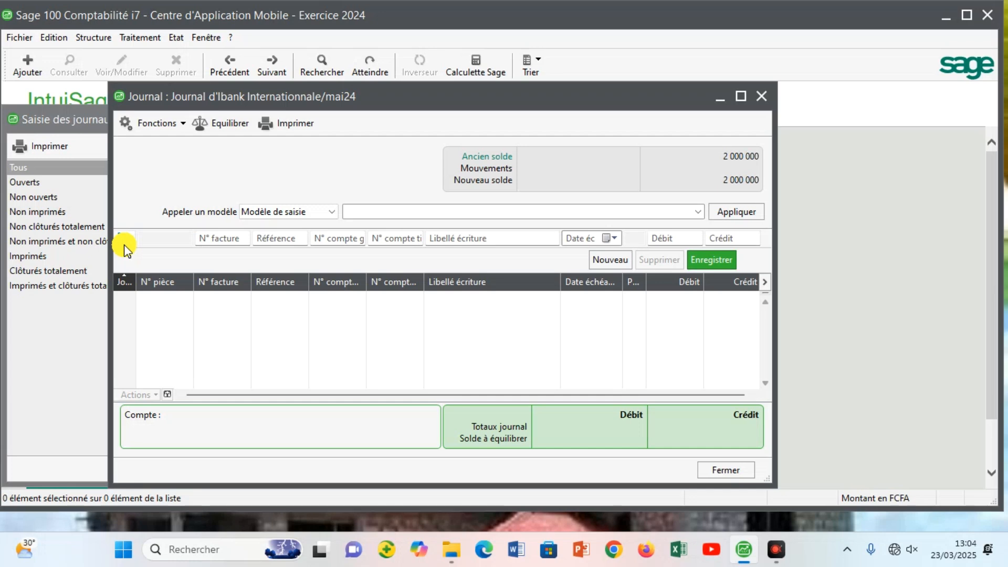
# - Start an entry in the May 2024 bank journal on day 5 with reference RET01/CAM and no invoice number
pyautogui.click(124, 243)
pyautogui.write('5')
pyautogui.press('Tab')
pyautogui.press('Tab')
pyautogui.write('RET01/CAM')
pyautogui.press('Tab')
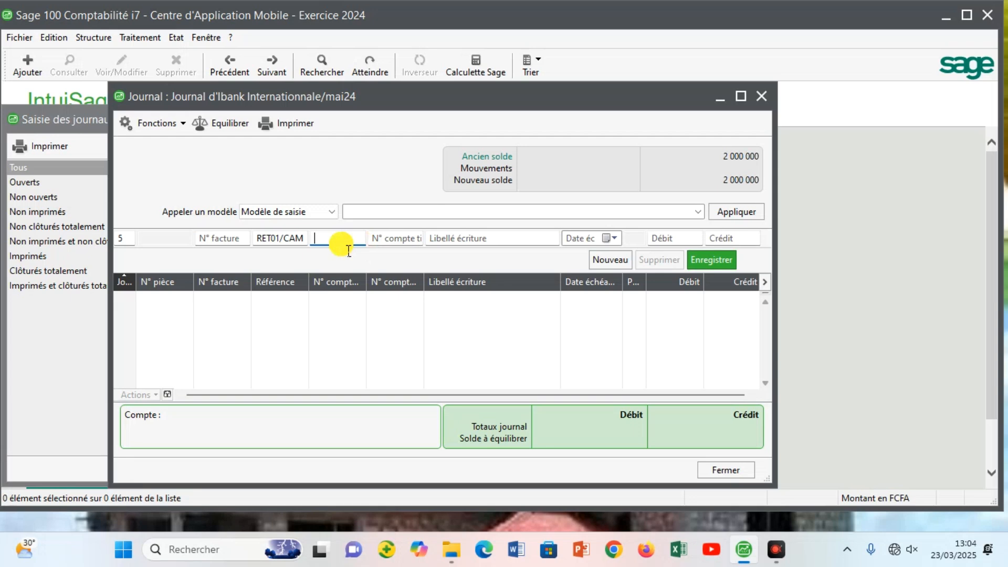
# - Record the line on general account 646200 with the label "Depot à la banque" and a debit of 200
pyautogui.write('6462')
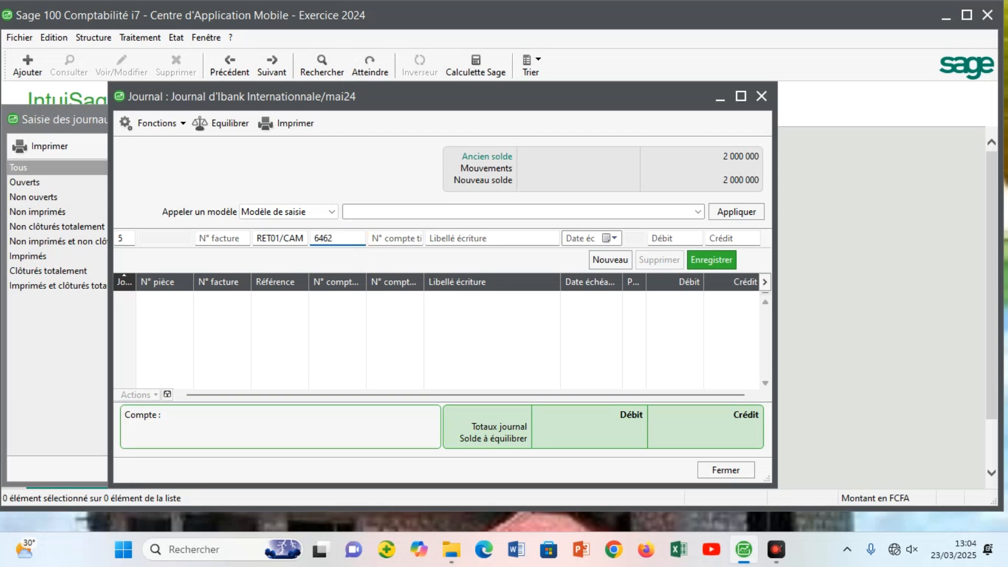
pyautogui.press('Tab')
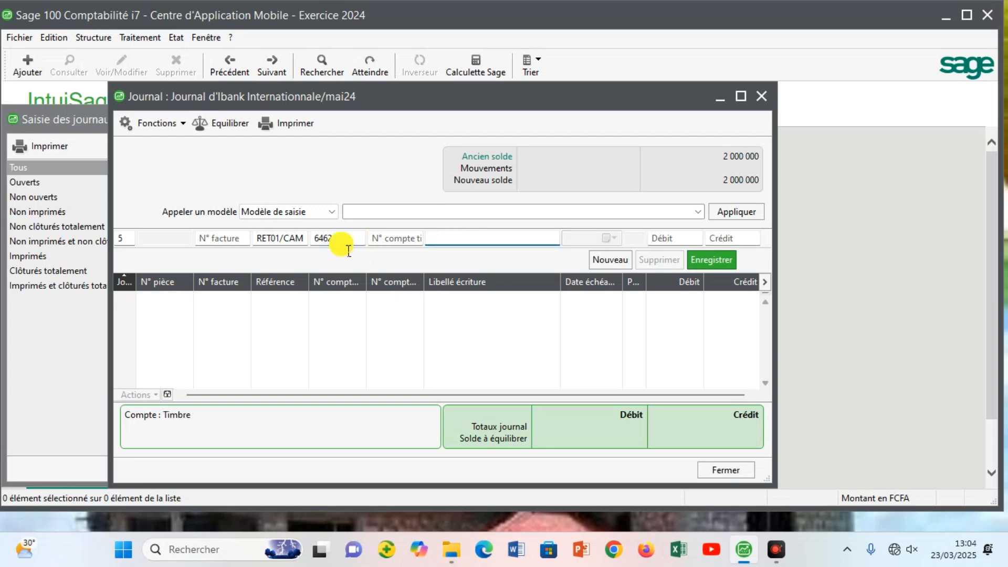
pyautogui.write('Dep')
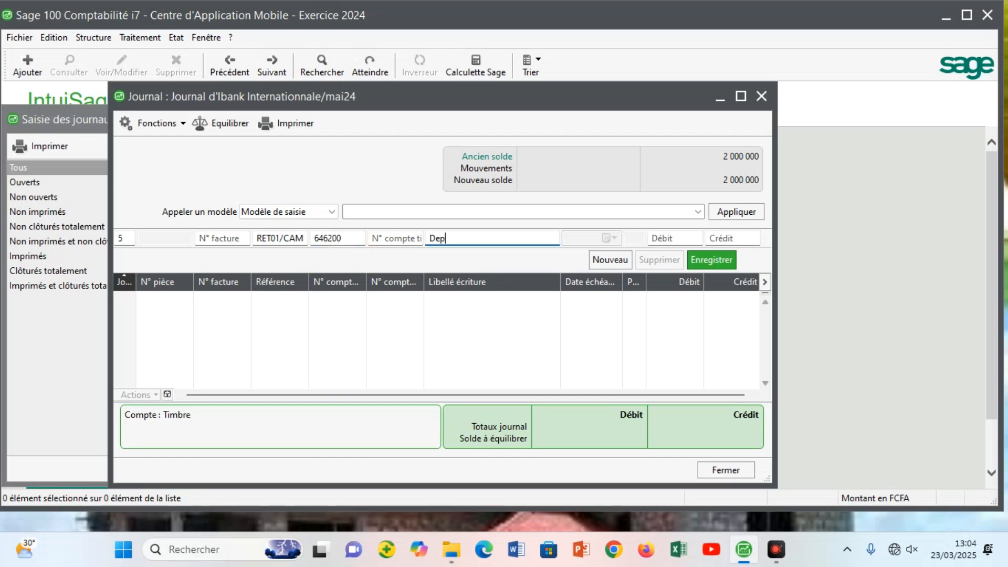
pyautogui.write('ot à la banque')
pyautogui.press('Tab')
pyautogui.write('200')
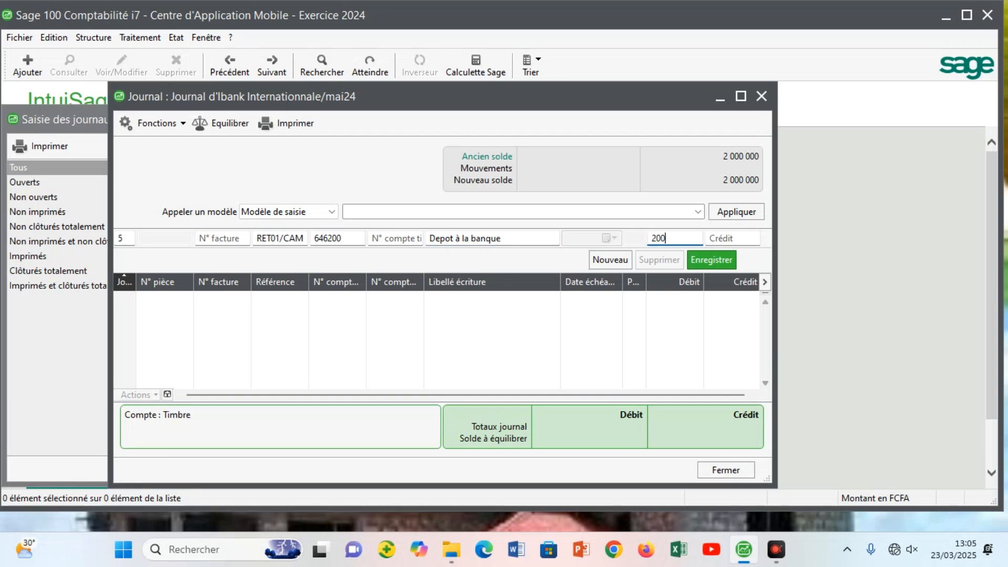
pyautogui.press('Return')
# - Replace the proposed account with 585 on the second bank line and record it with a credit of 6000200
pyautogui.press('Tab')
pyautogui.press('Tab')
pyautogui.press('Tab')
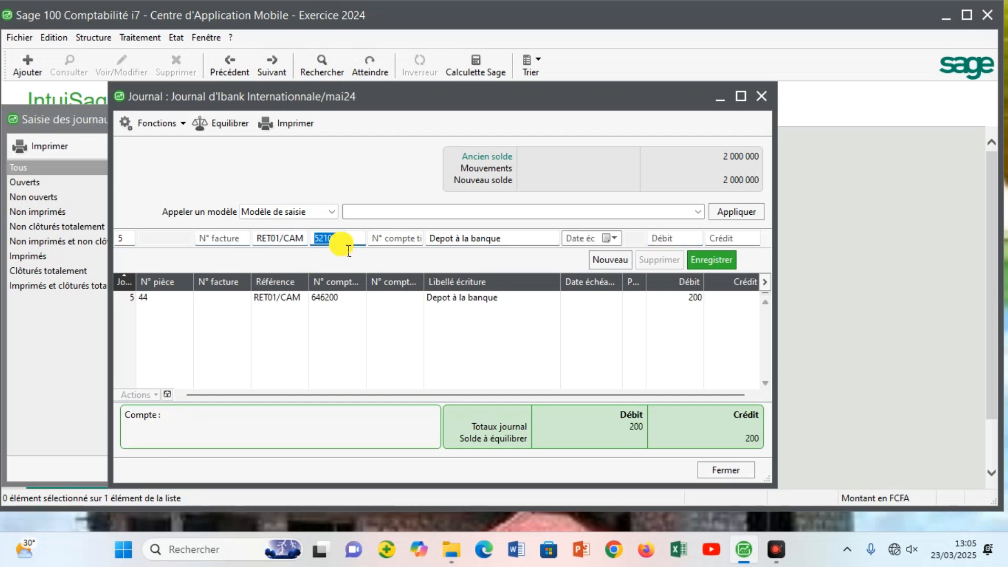
pyautogui.click(349, 249)
pyautogui.press('BackSpace')
pyautogui.press('BackSpace')
pyautogui.press('BackSpace')
pyautogui.write('85')
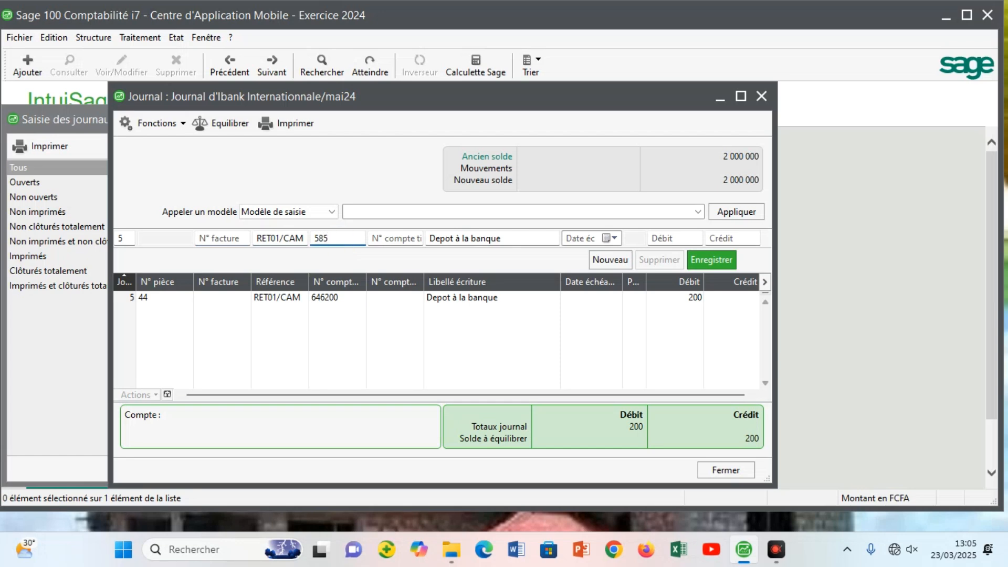
pyautogui.press('Tab')
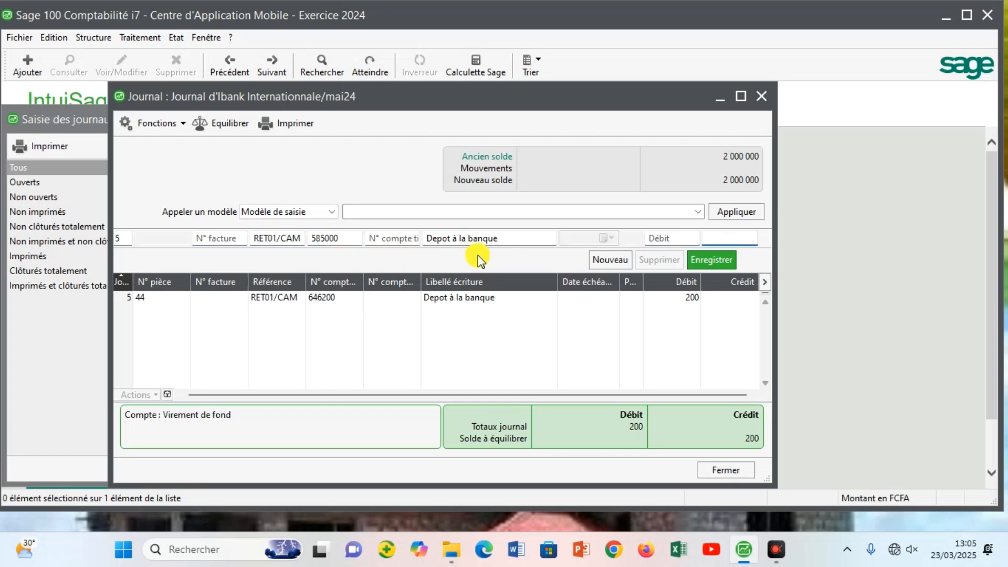
pyautogui.write('6000200')
pyautogui.press('Return')
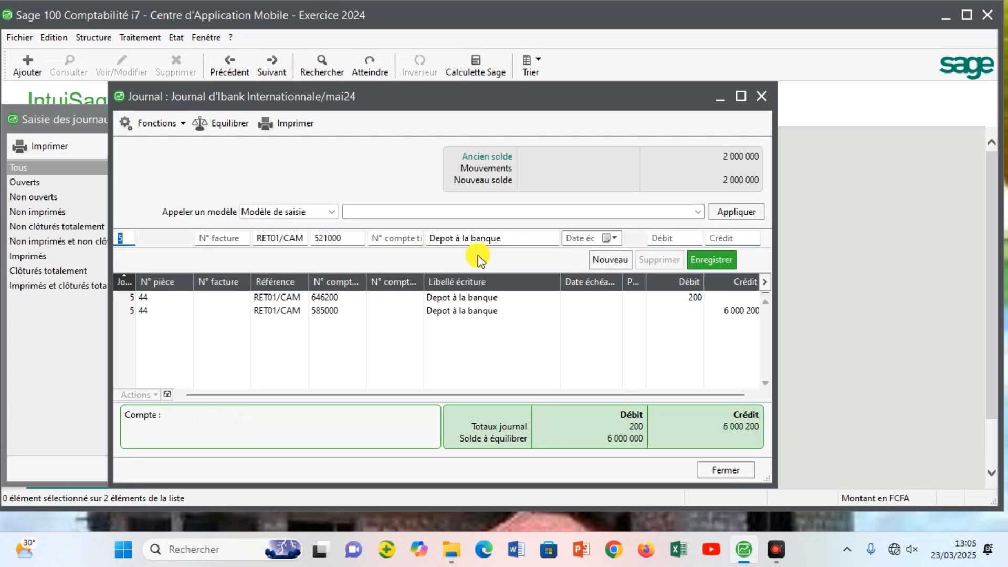
# - Record the balancing bank line on account 521000 with a debit of 6 000 000 and close the bank journal
pyautogui.press('Tab')
pyautogui.press('Tab')
pyautogui.press('Tab')
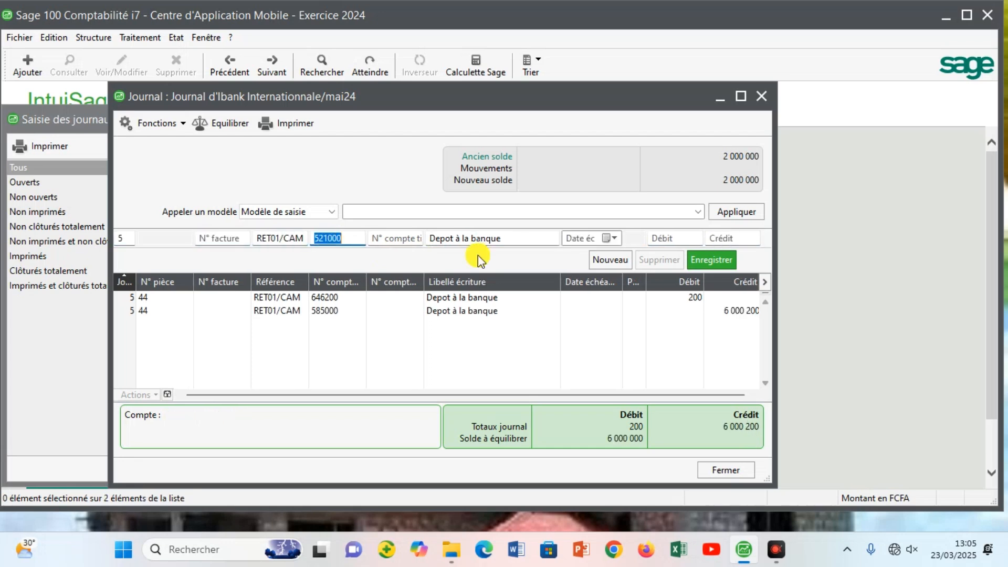
pyautogui.press('Tab')
pyautogui.press('Return')
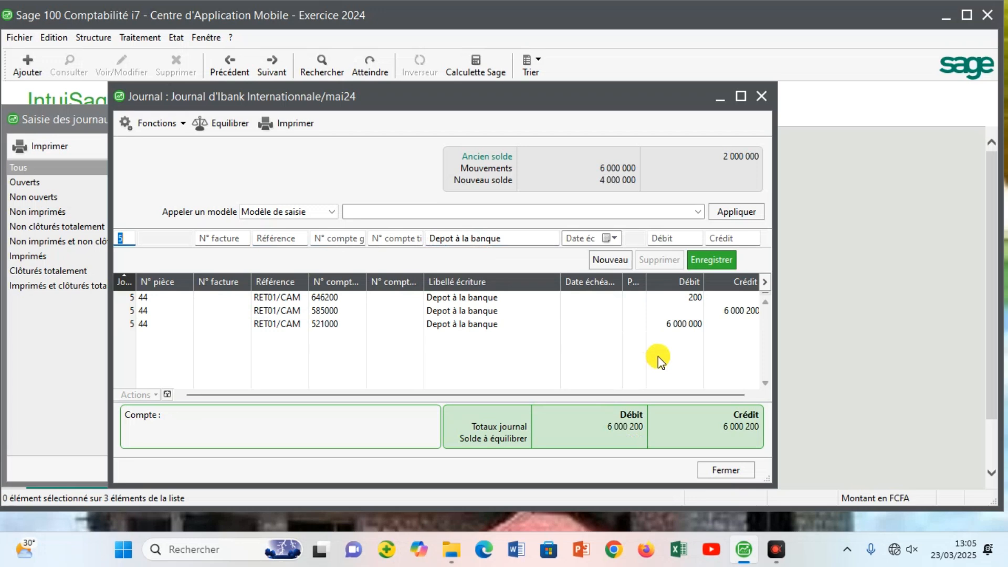
pyautogui.click(756, 99)
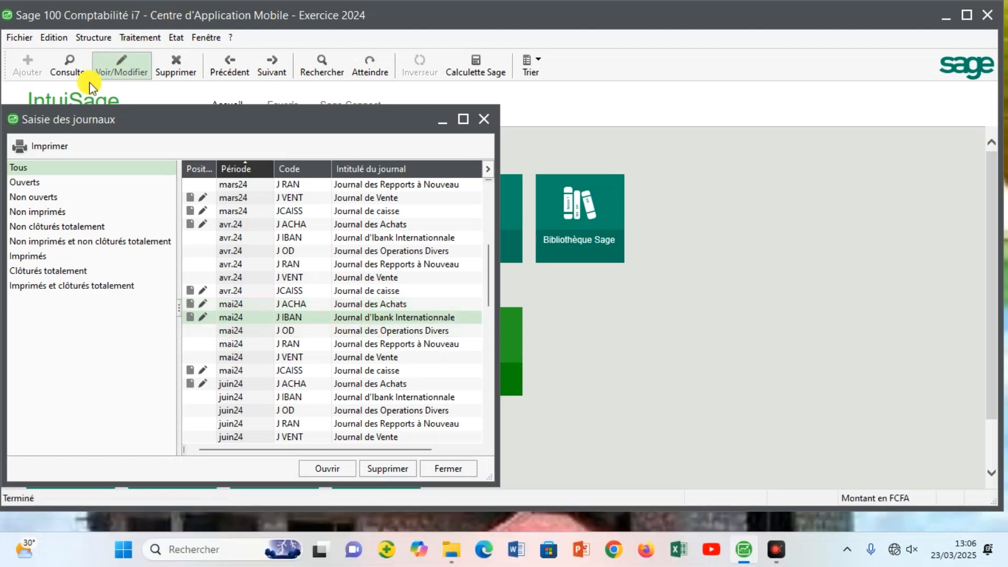
# - Open the reallocation (Réimputation) of general entries and restrict it to general accounts only
pyautogui.click(139, 37)
pyautogui.moveTo(175, 450)
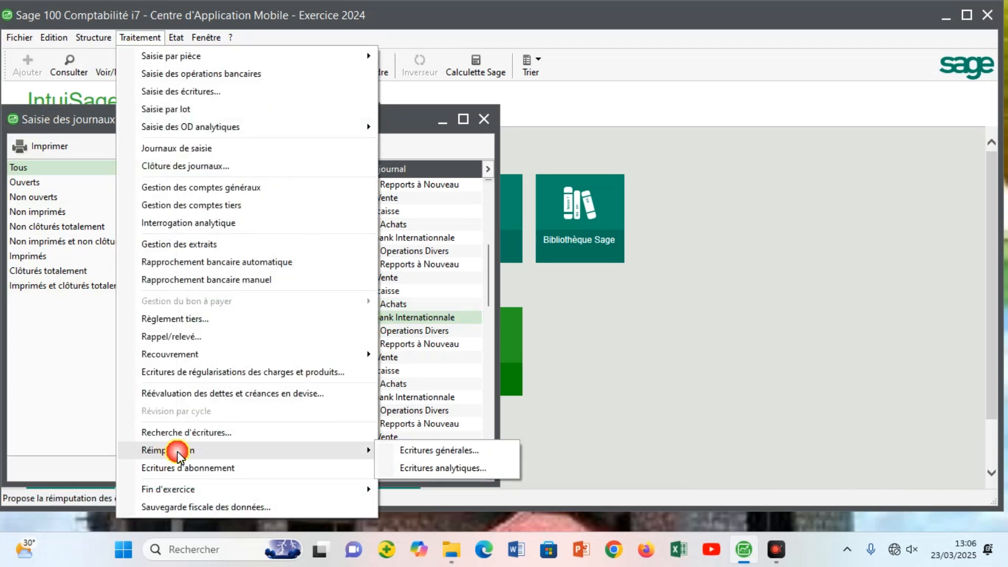
pyautogui.click(417, 453)
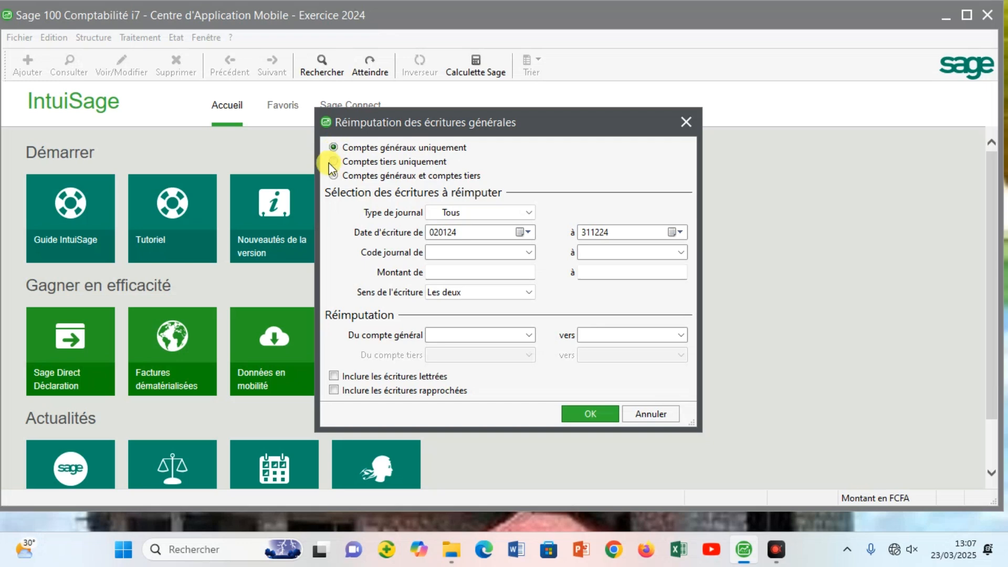
pyautogui.click(333, 161)
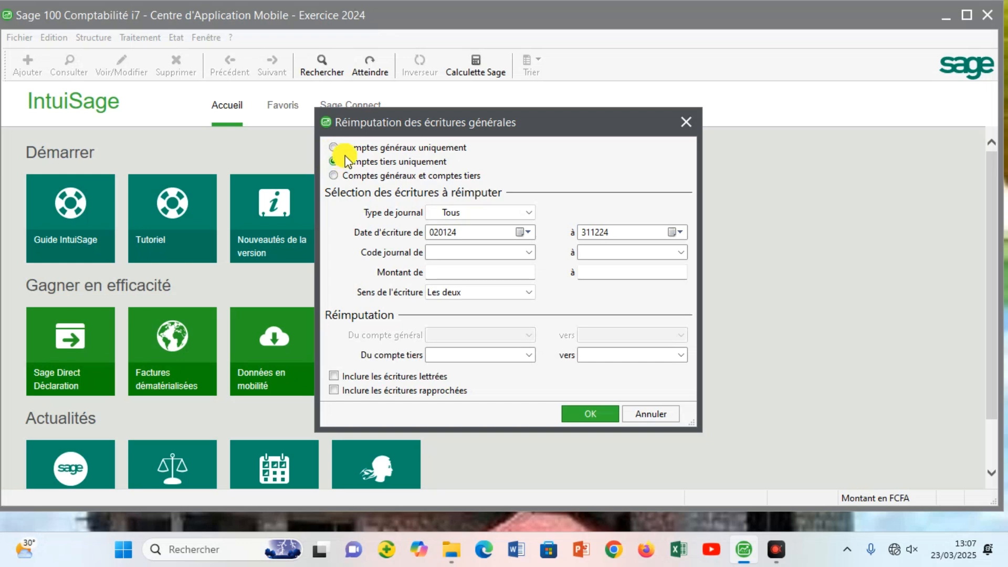
pyautogui.click(338, 146)
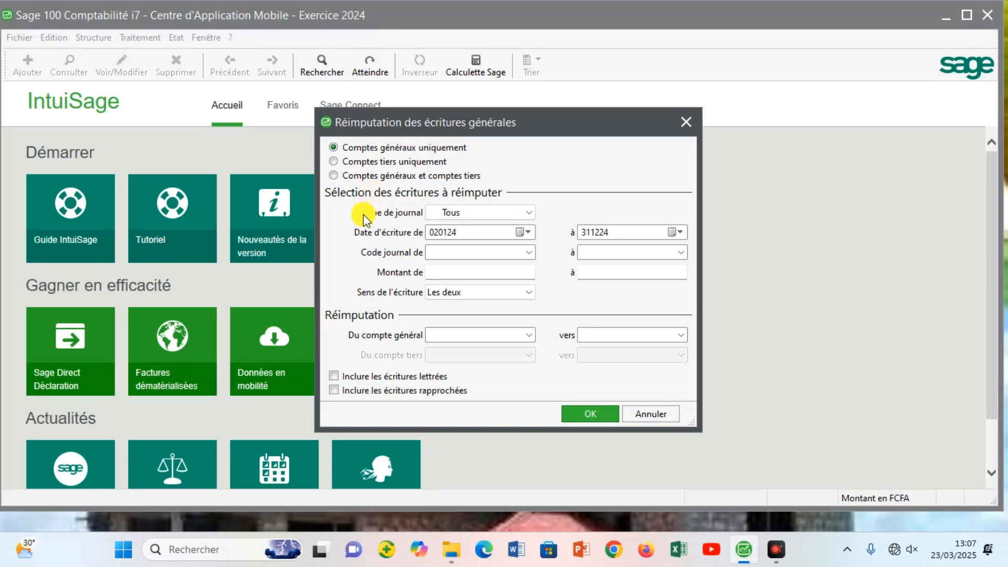
# - Set the journal type to Trésorerie and the journal code range from J IBAN to J IBAN
pyautogui.click(526, 213)
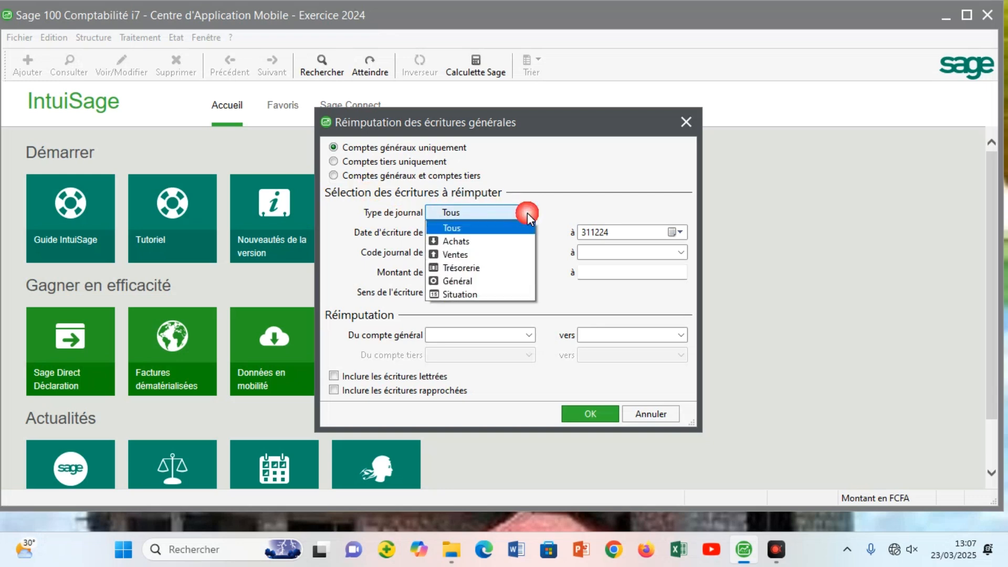
pyautogui.click(481, 266)
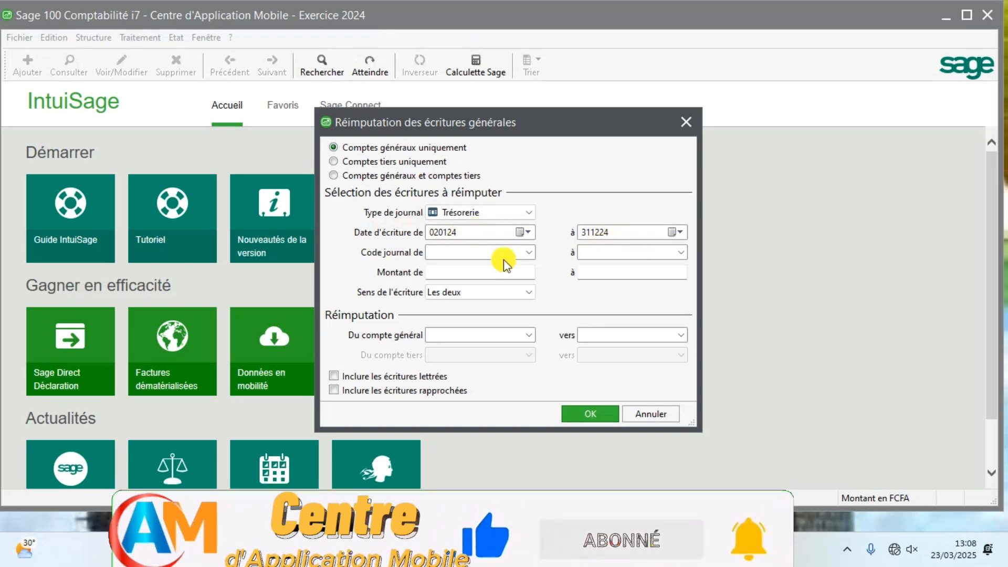
pyautogui.click(529, 257)
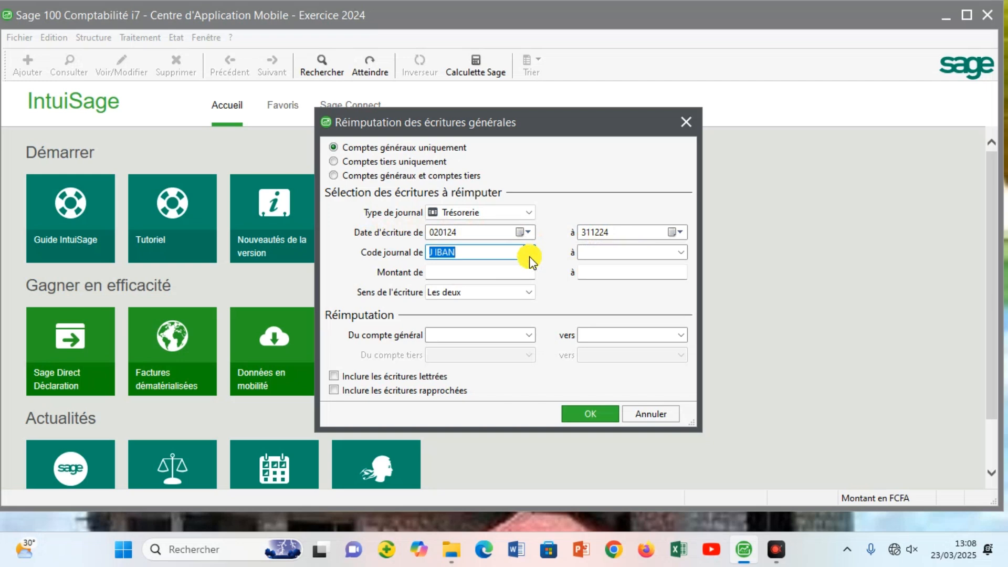
pyautogui.click(684, 253)
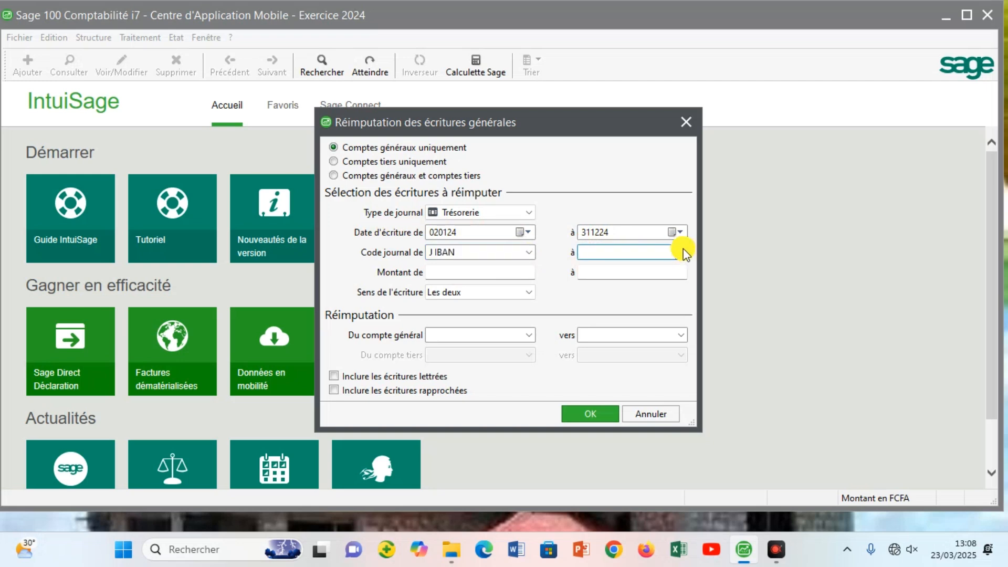
pyautogui.click(684, 253)
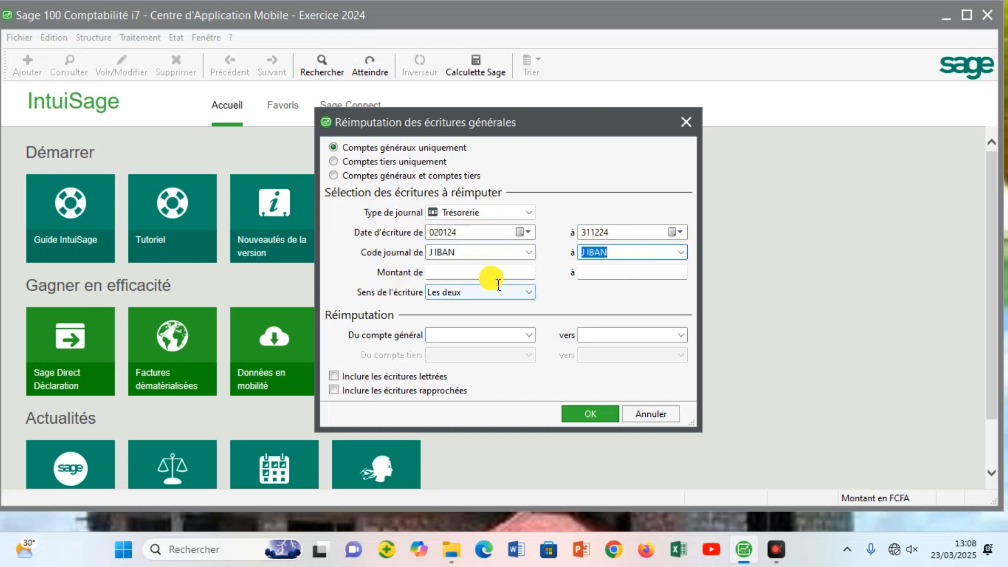
# - Choose general account 646200 (Timbre) as the source account of the reallocation
pyautogui.click(477, 271)
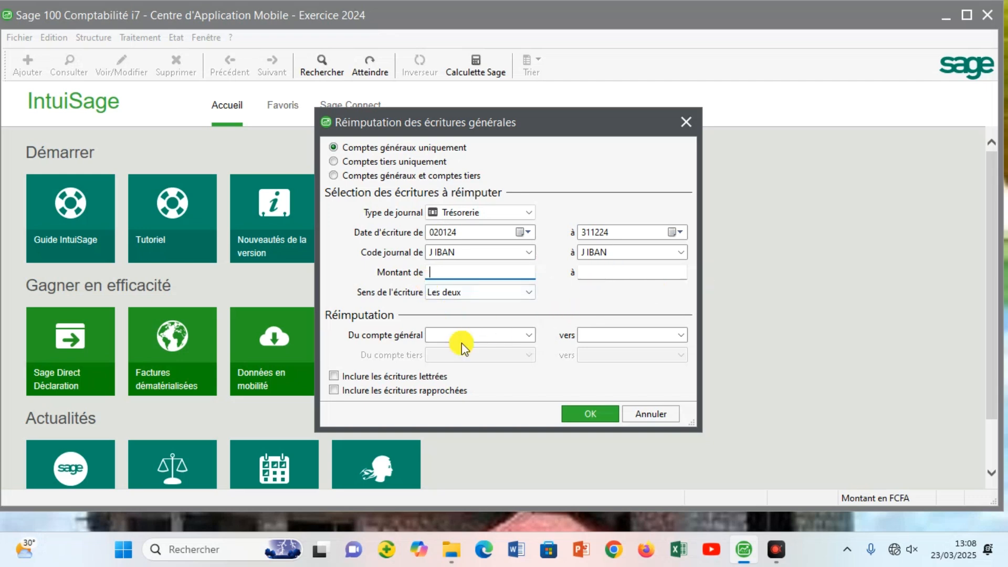
pyautogui.click(528, 335)
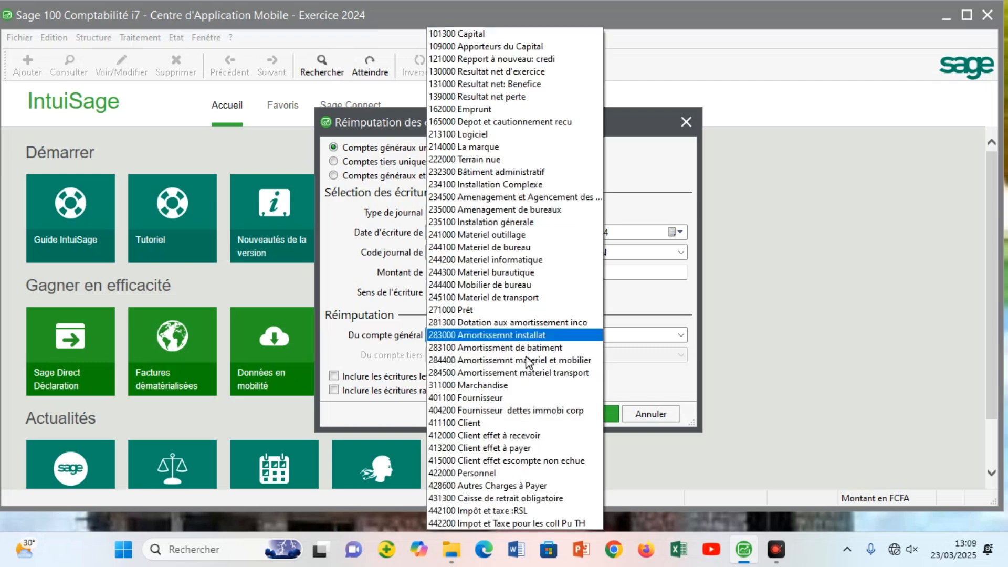
pyautogui.scroll(-4, 505, 527)
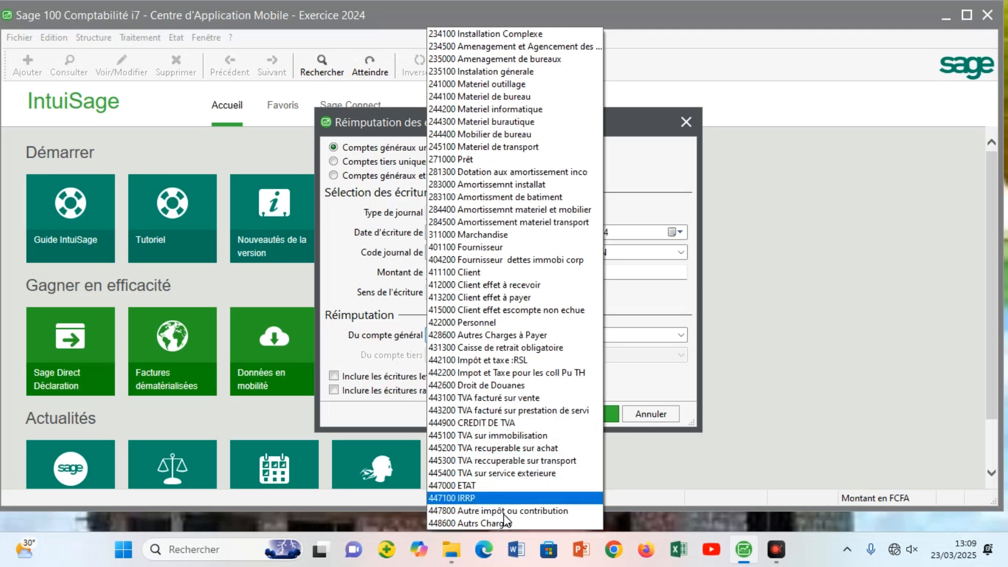
pyautogui.scroll(-9, 491, 532)
pyautogui.scroll(-5, 479, 544)
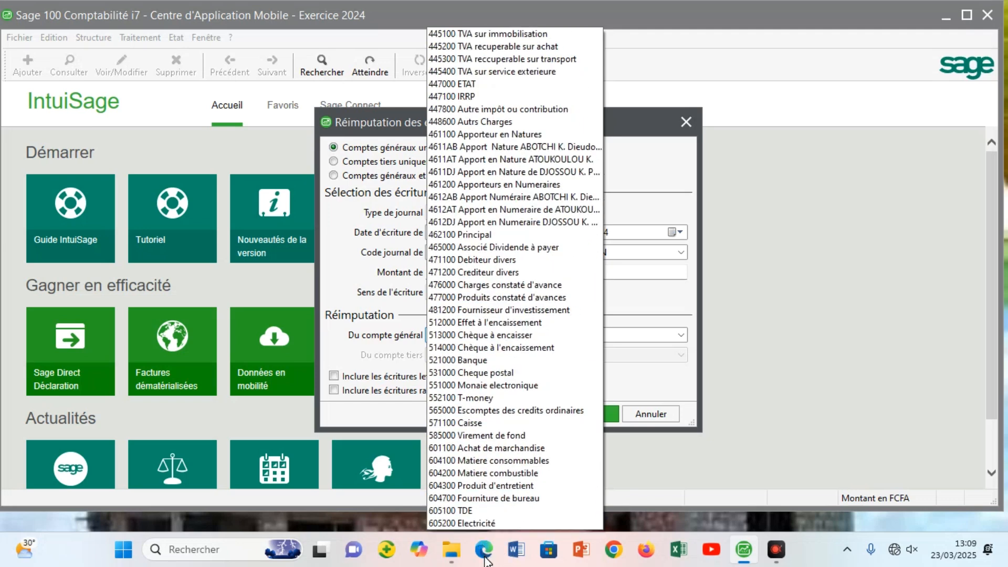
pyautogui.scroll(-10, 491, 512)
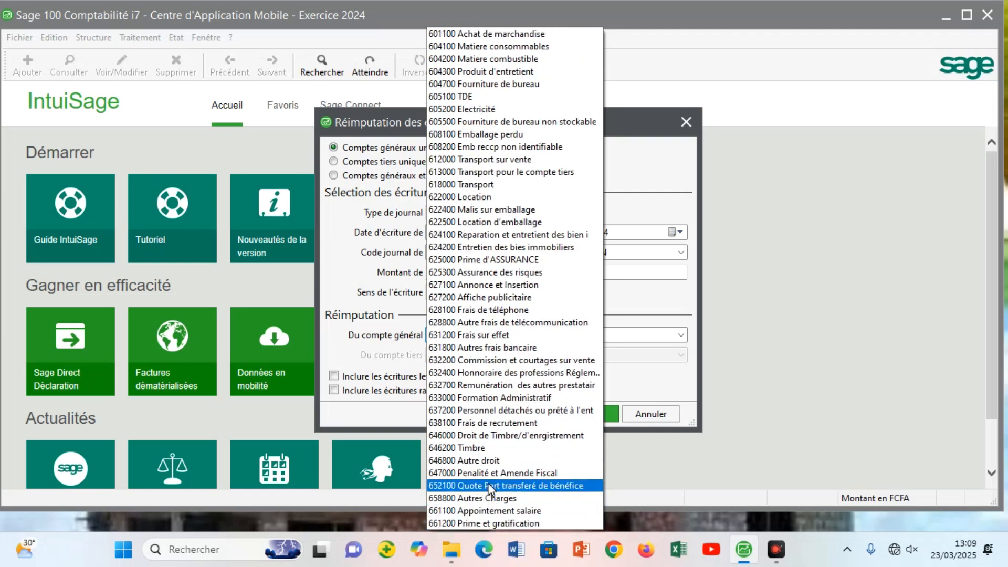
pyautogui.click(491, 449)
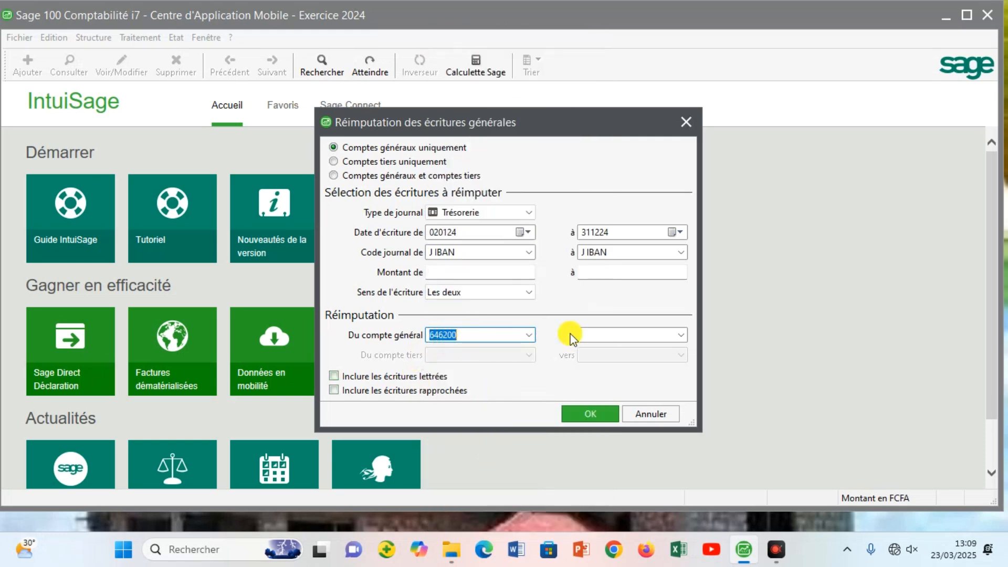
# - Set the destination general account to 631800 and run the reallocation
pyautogui.click(681, 335)
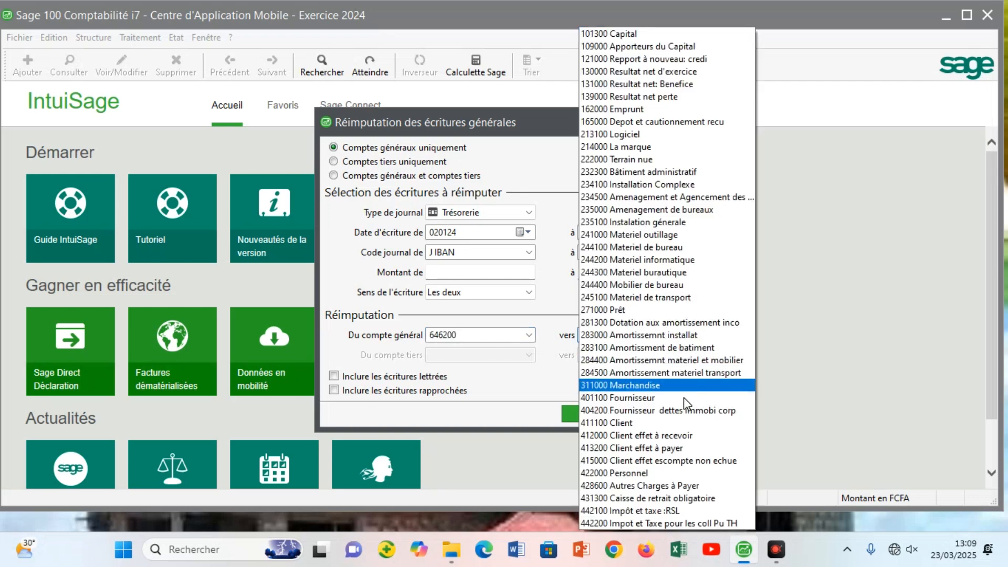
pyautogui.scroll(-5, 713, 501)
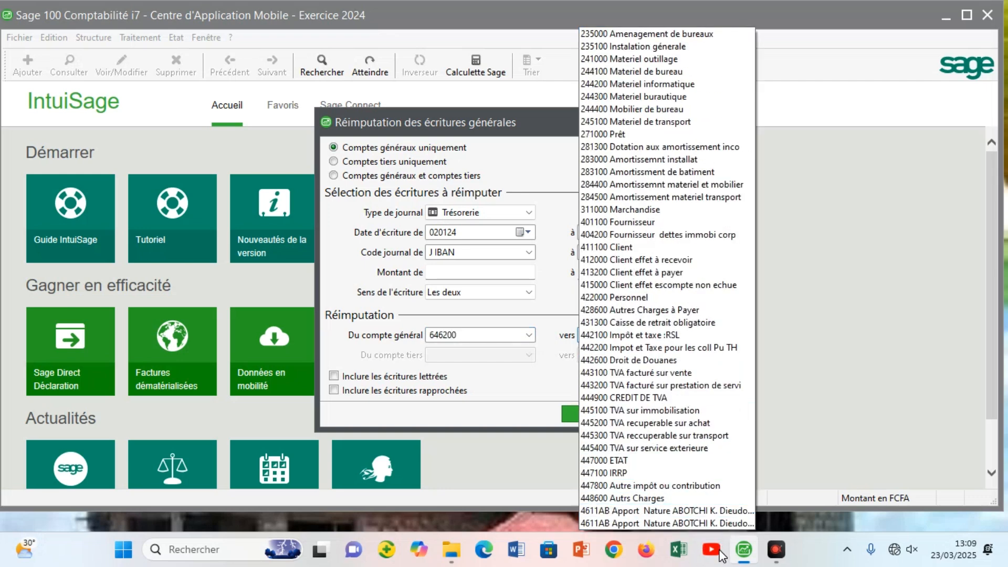
pyautogui.scroll(-2, 714, 507)
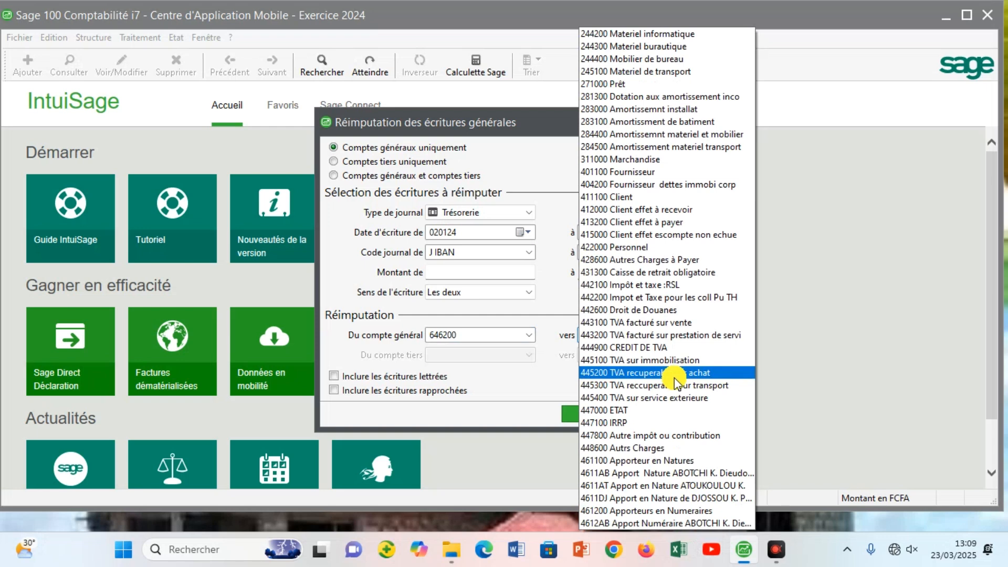
pyautogui.click(674, 373)
pyautogui.press('BackSpace')
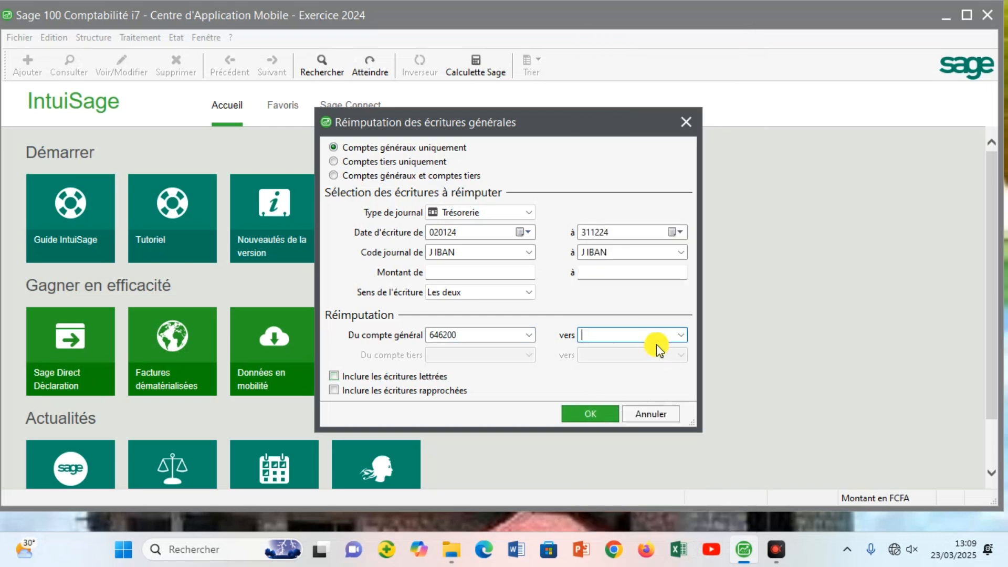
pyautogui.write('6318')
pyautogui.click(682, 337)
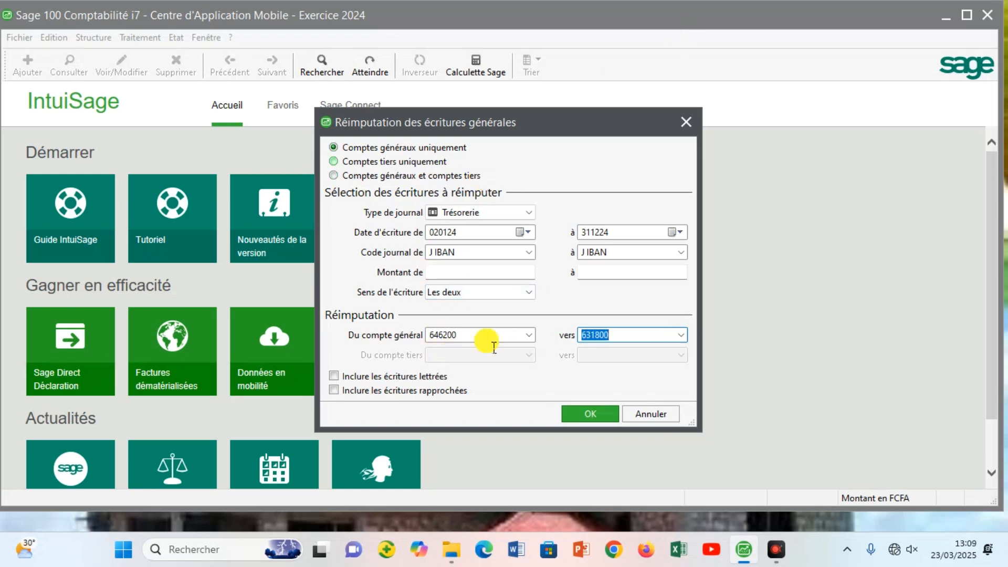
pyautogui.click(597, 419)
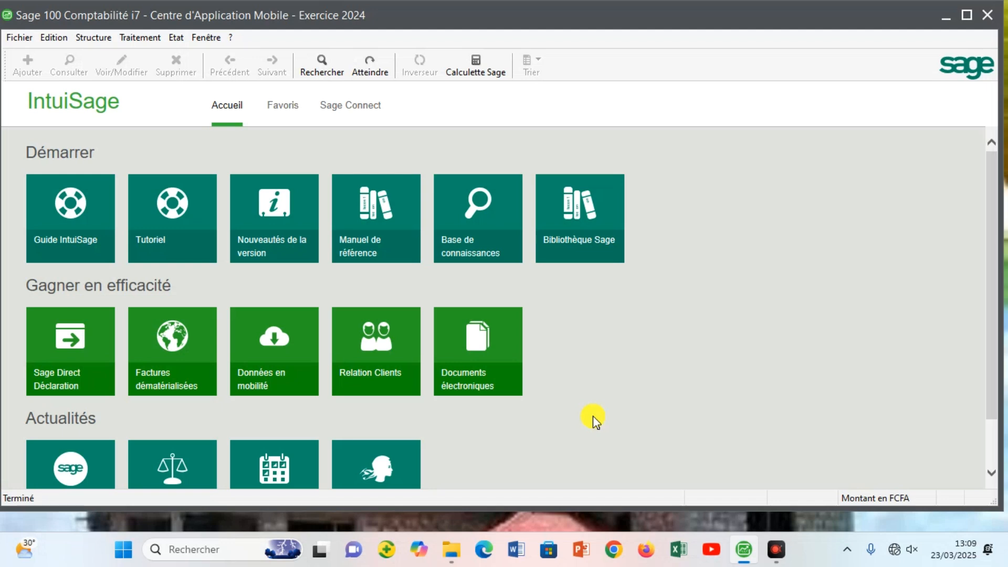
# - Open the May 2024 bank journal J IBAN from the list of entry journals
pyautogui.click(145, 42)
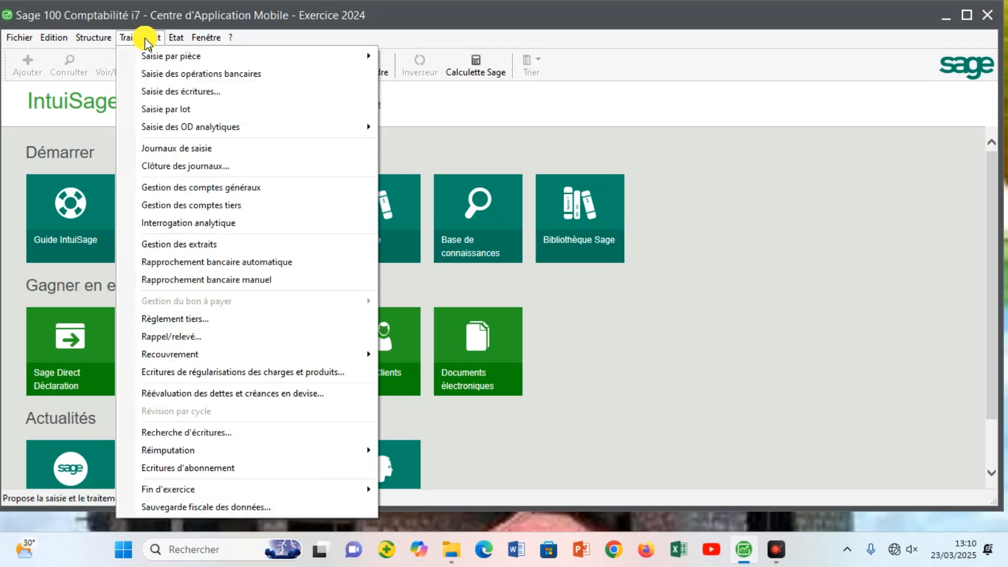
pyautogui.click(163, 147)
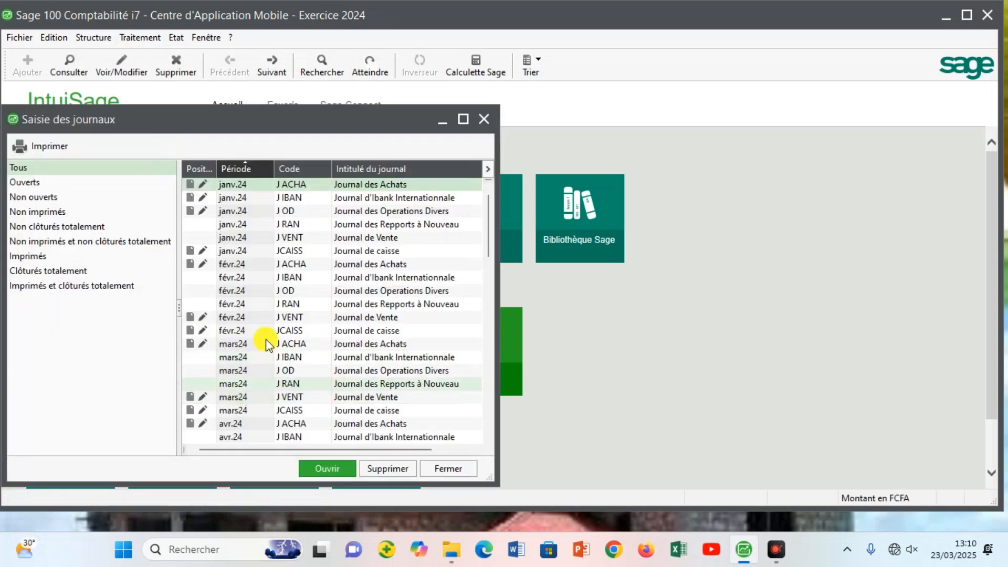
pyautogui.scroll(-5, 260, 370)
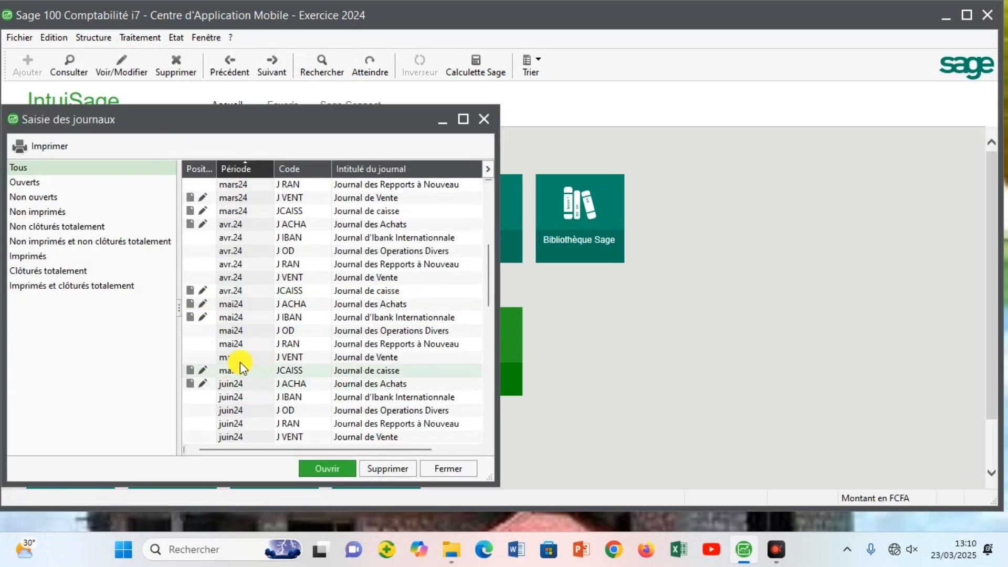
pyautogui.click(297, 317)
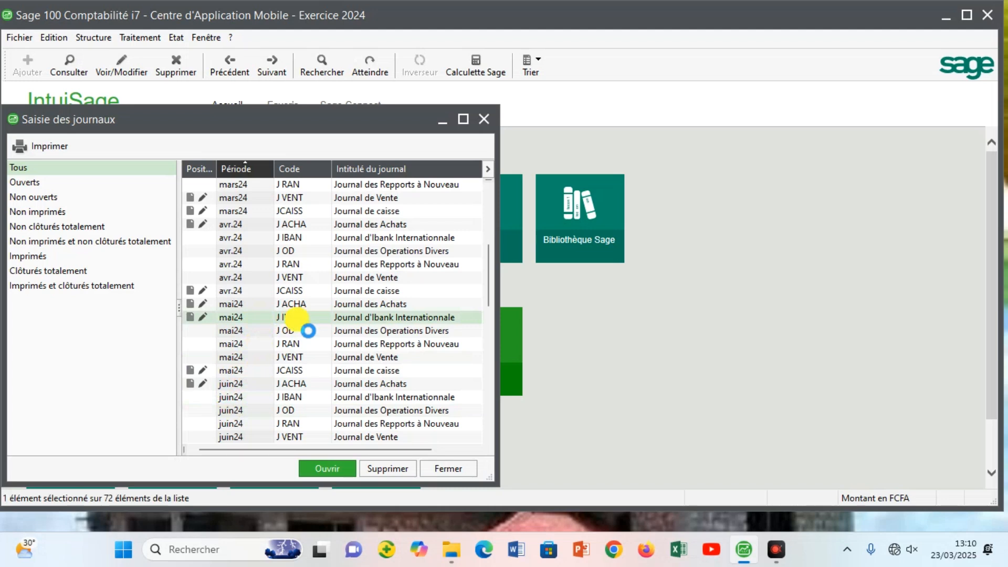